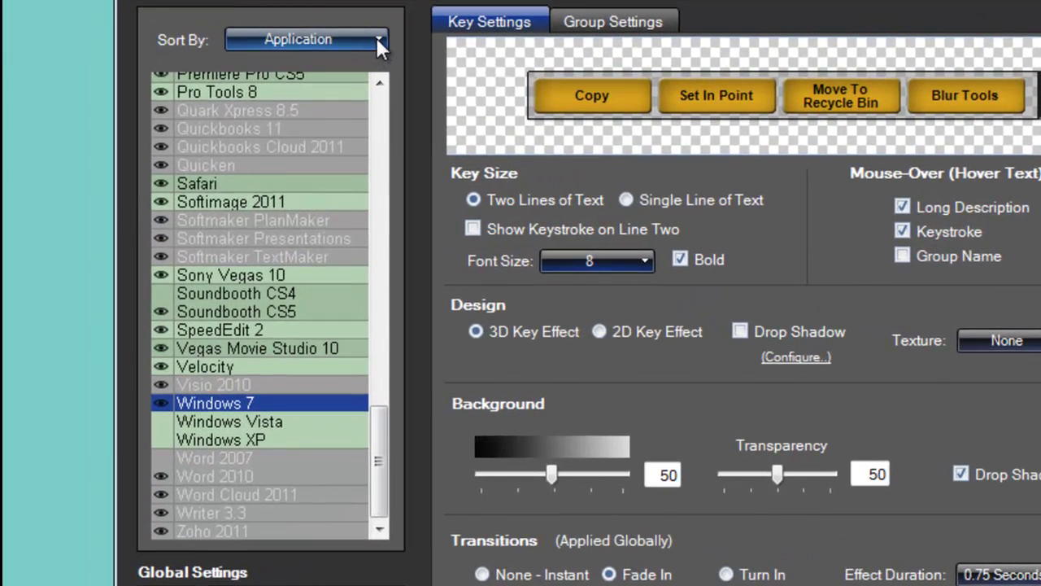
# - Sort the application list by manufacturer
pyautogui.click(377, 39)
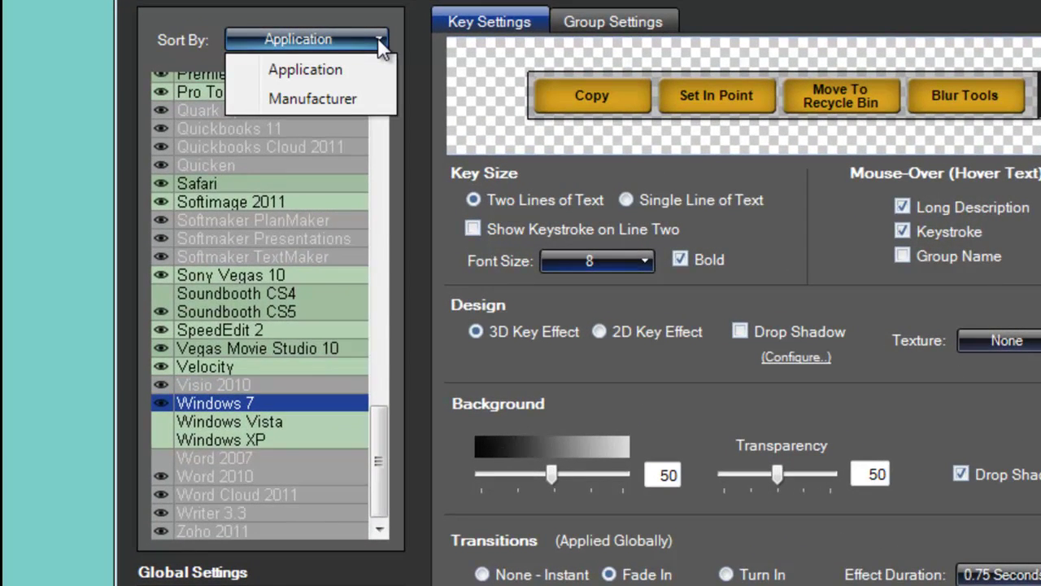
pyautogui.click(336, 97)
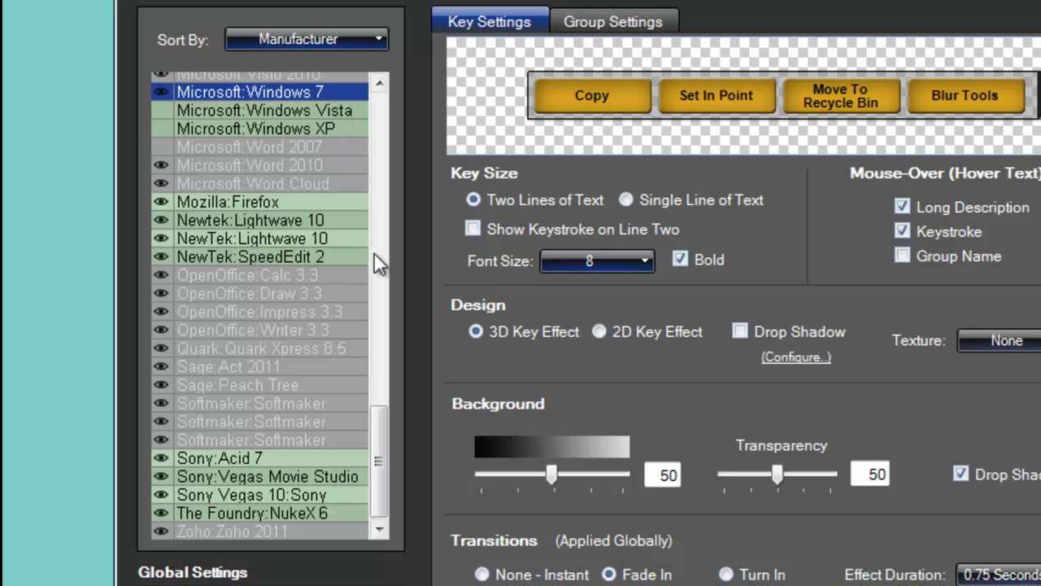
pyautogui.moveTo(379, 446); pyautogui.dragTo(418, 164)
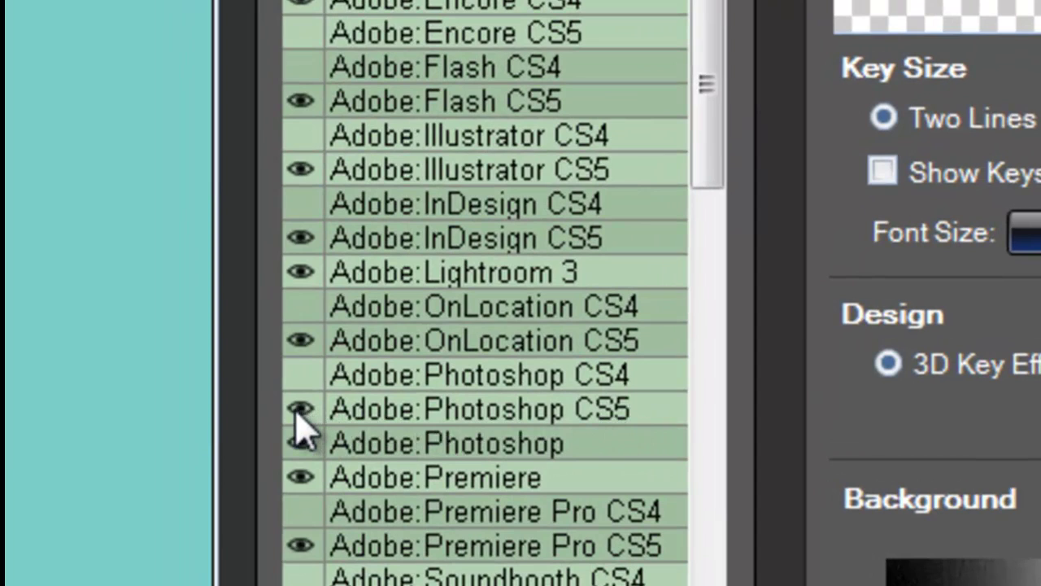
# - Switch the visible Photoshop version from Adobe Photoshop CS5 to CS4 and back to CS5
pyautogui.click(299, 382)
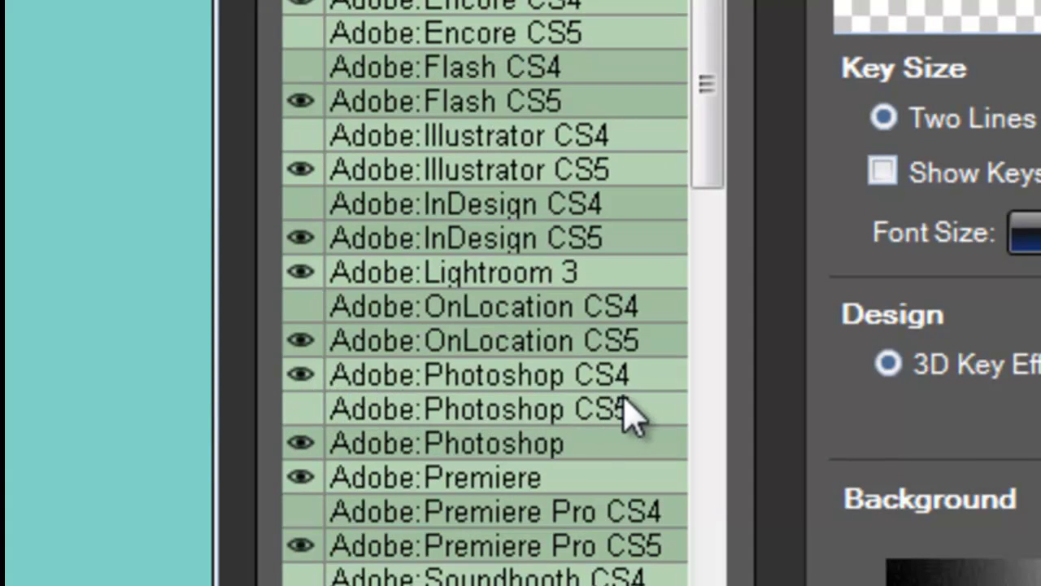
pyautogui.click(297, 383)
pyautogui.click(301, 376)
pyautogui.click(300, 411)
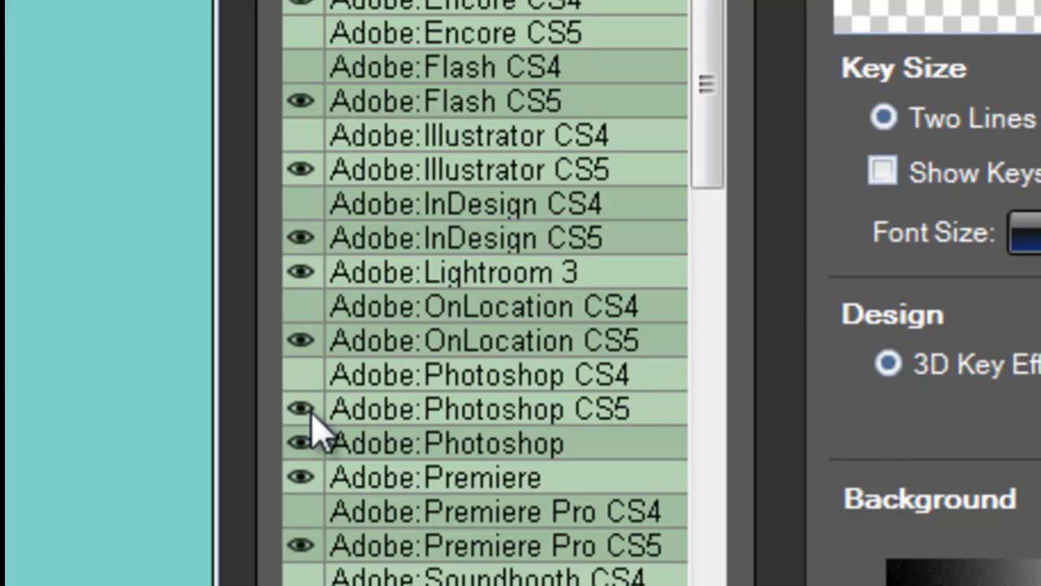
pyautogui.click(307, 410)
pyautogui.click(308, 411)
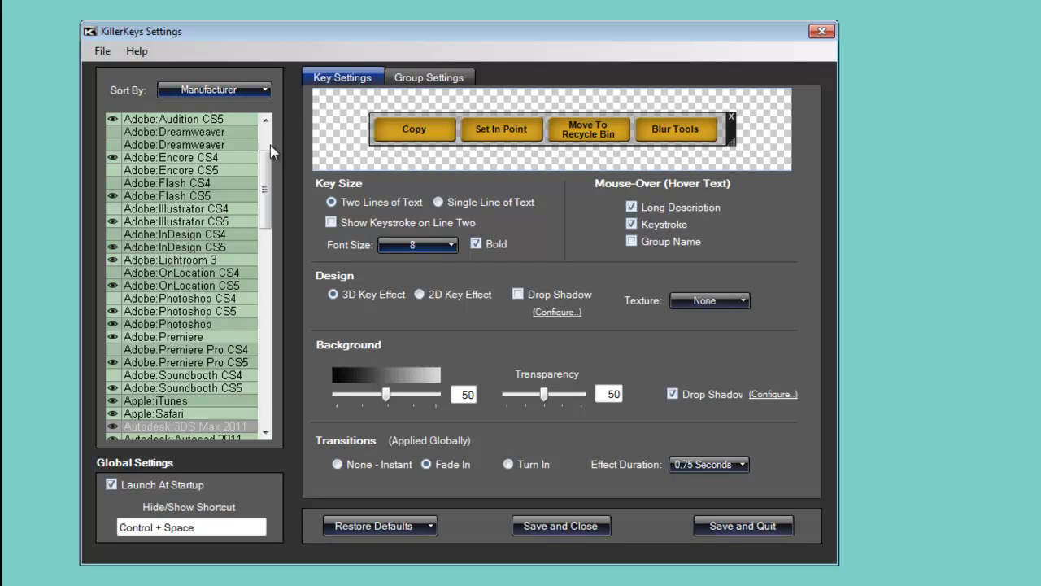
# - For Adobe Photoshop CS5, switch the keys to a single line of text and set the font size to 10
pyautogui.click(200, 311)
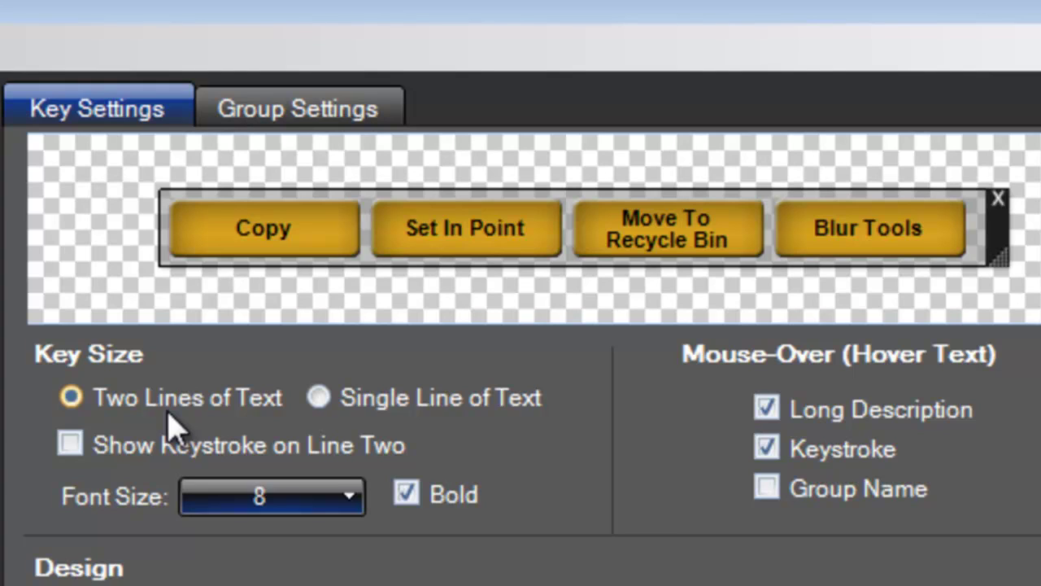
pyautogui.click(71, 444)
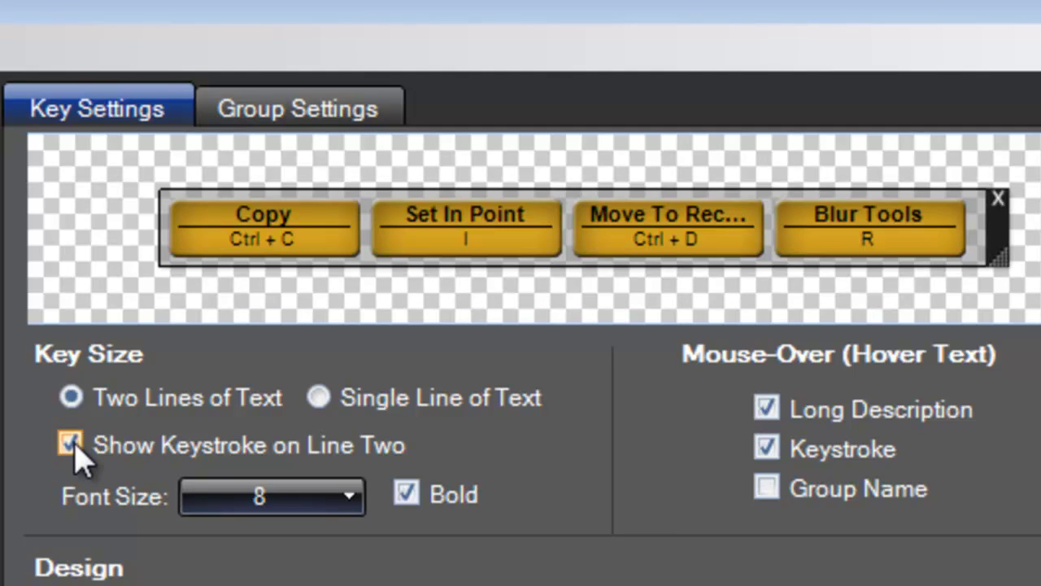
pyautogui.click(71, 444)
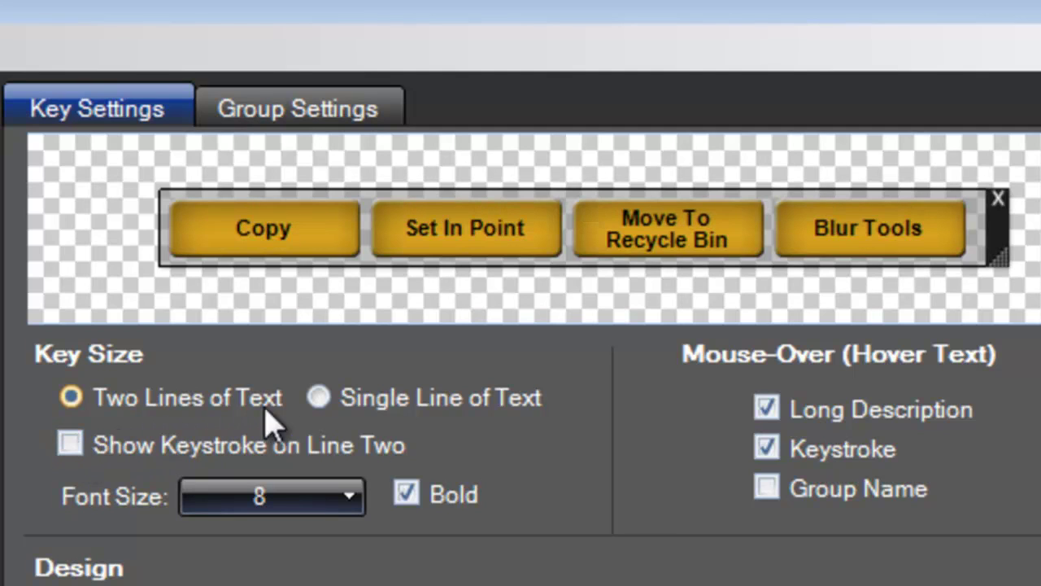
pyautogui.click(319, 398)
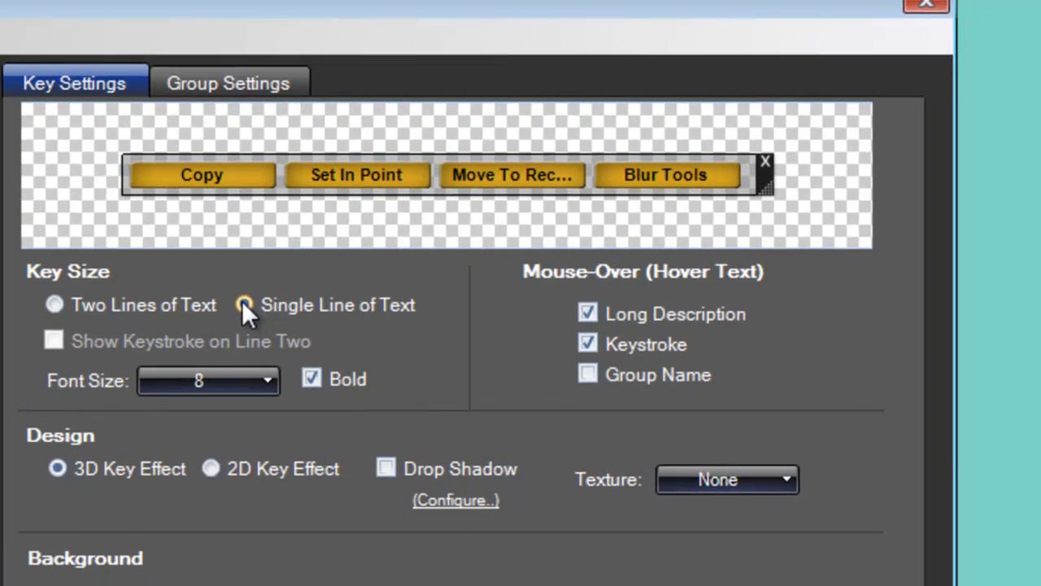
pyautogui.click(260, 379)
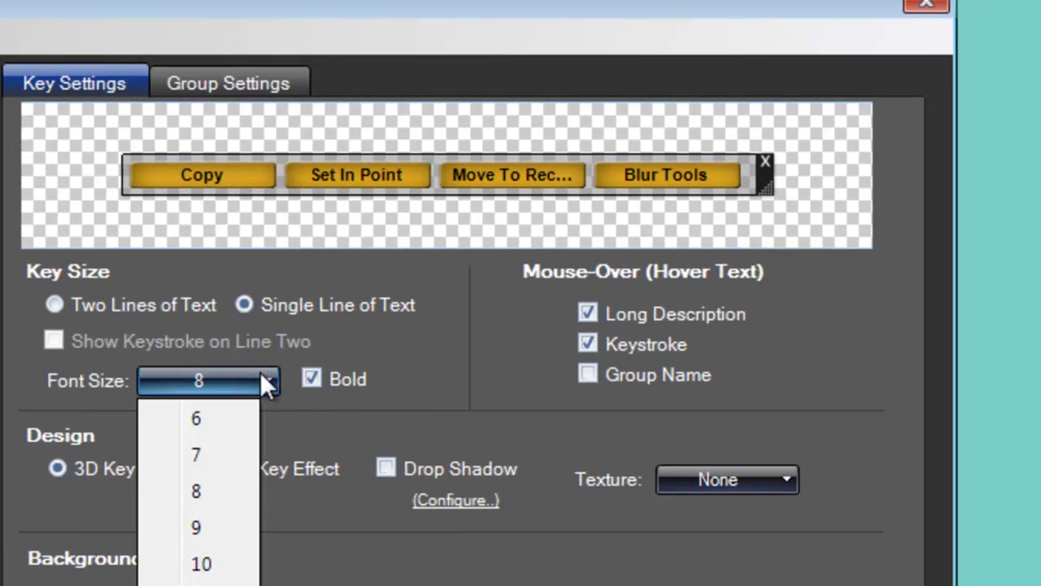
pyautogui.click(197, 563)
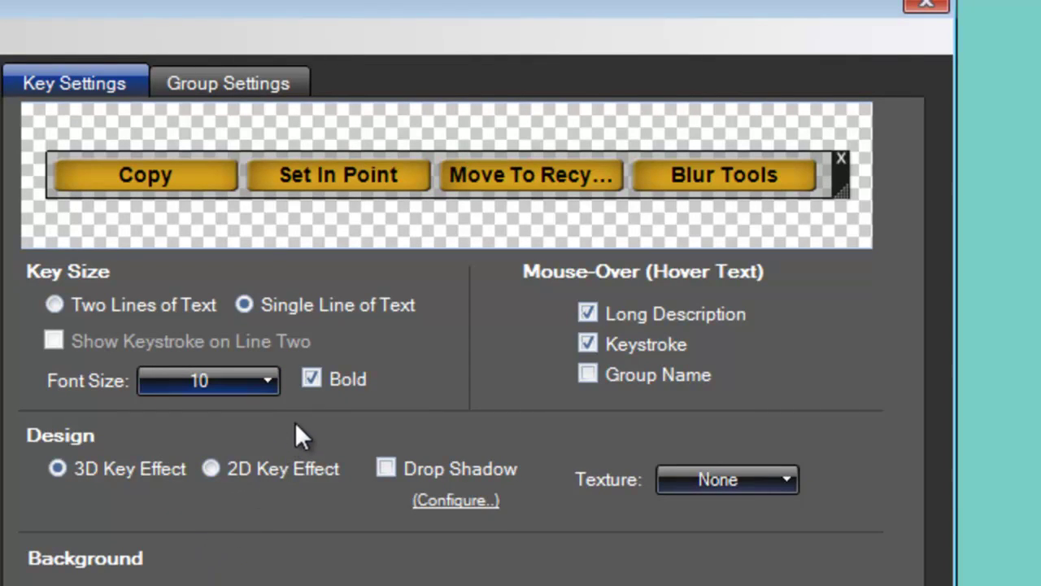
# - Set the keys to two lines of text with the keystroke on line two, and turn off bold
pyautogui.click(312, 378)
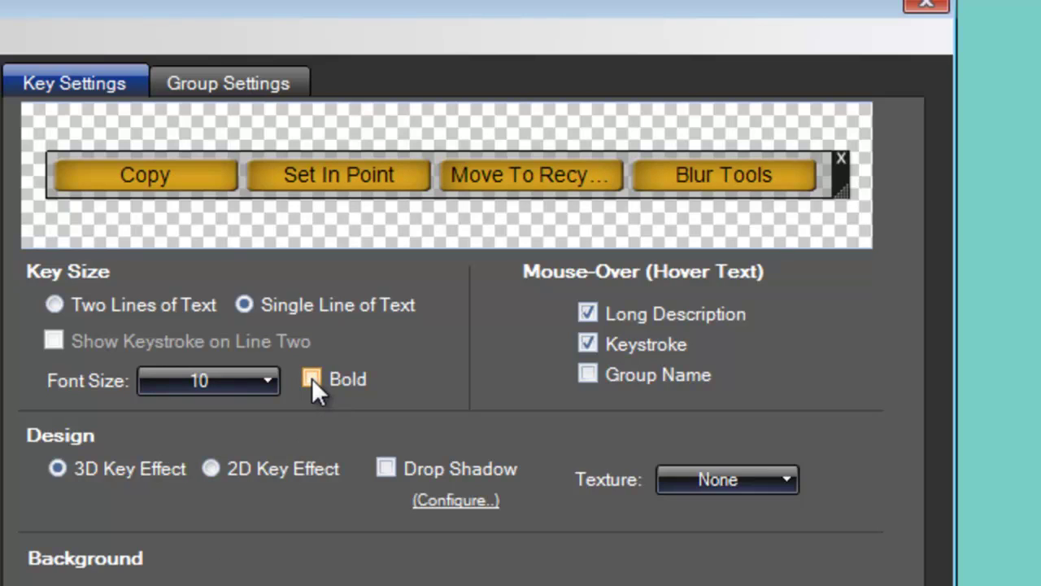
pyautogui.click(312, 378)
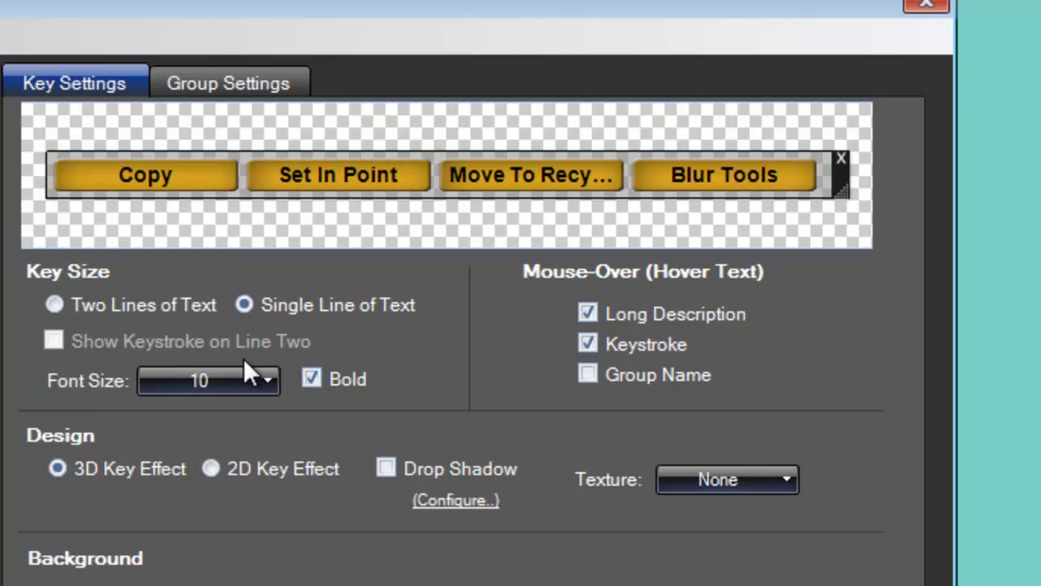
pyautogui.click(54, 303)
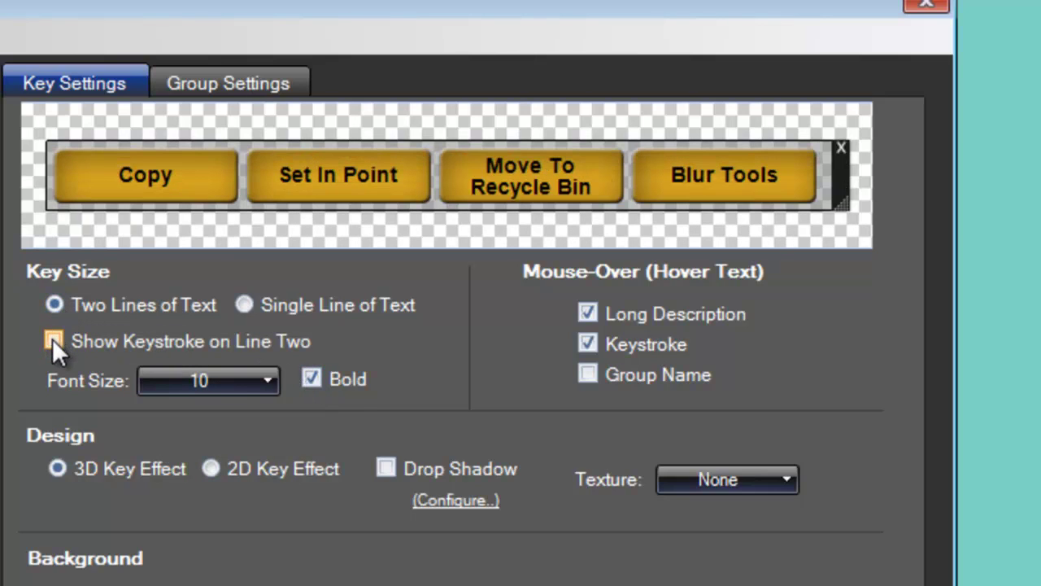
pyautogui.click(54, 340)
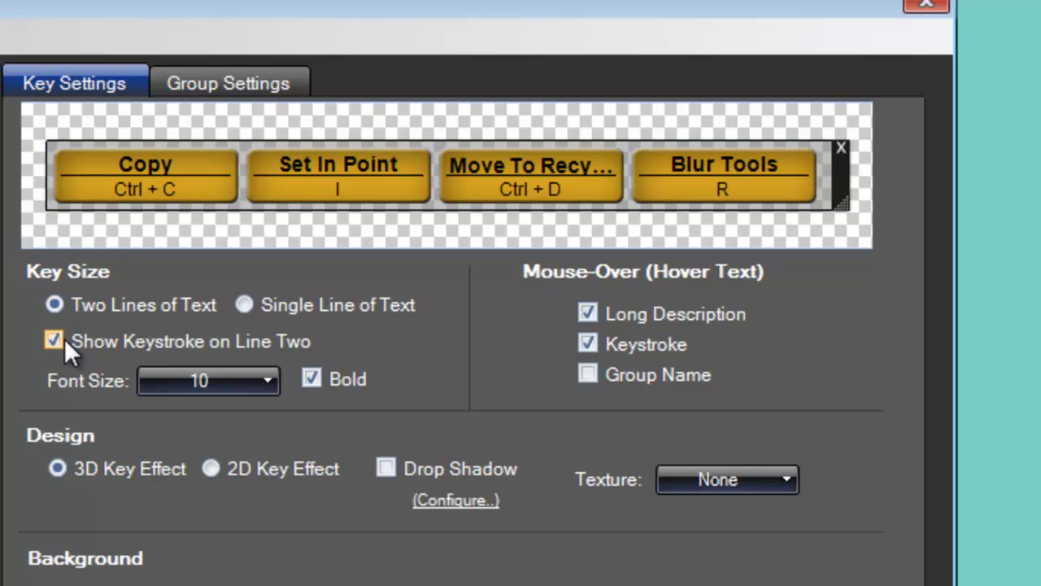
pyautogui.click(310, 378)
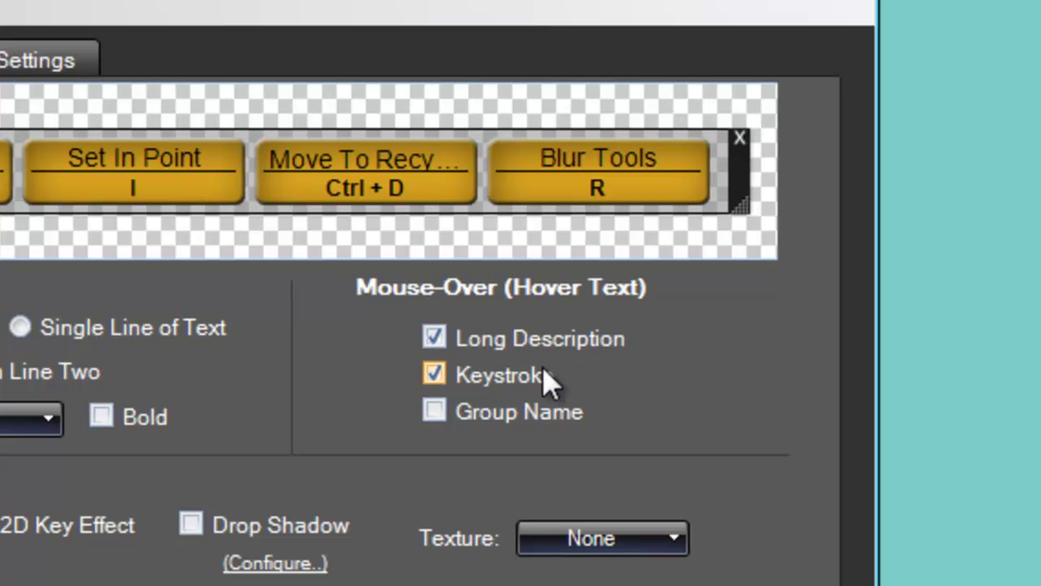
# - Include the group name in the mouse-over text and give the keys a 2D effect with a drop shadow
pyautogui.click(434, 412)
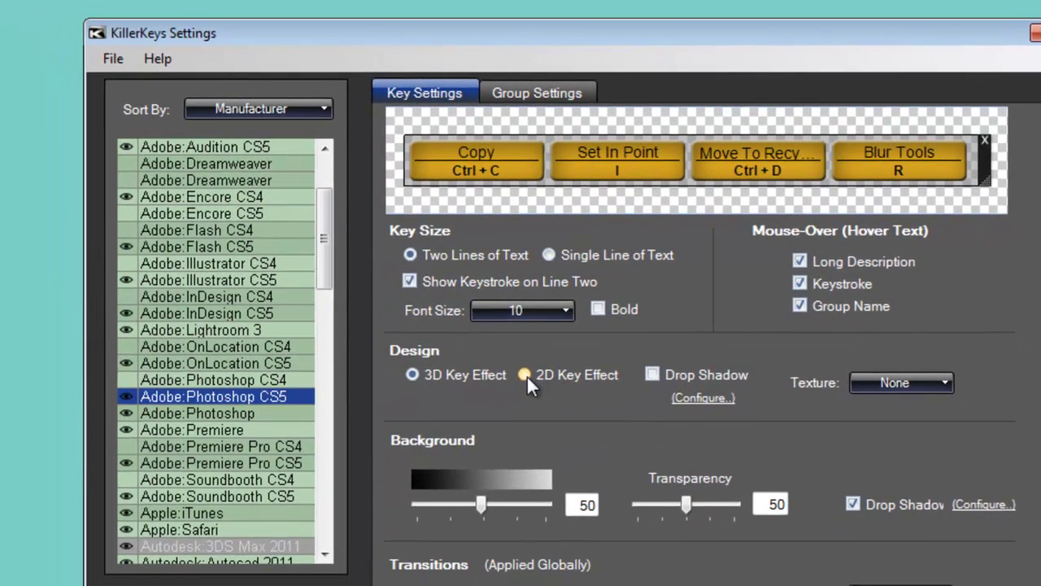
pyautogui.click(526, 375)
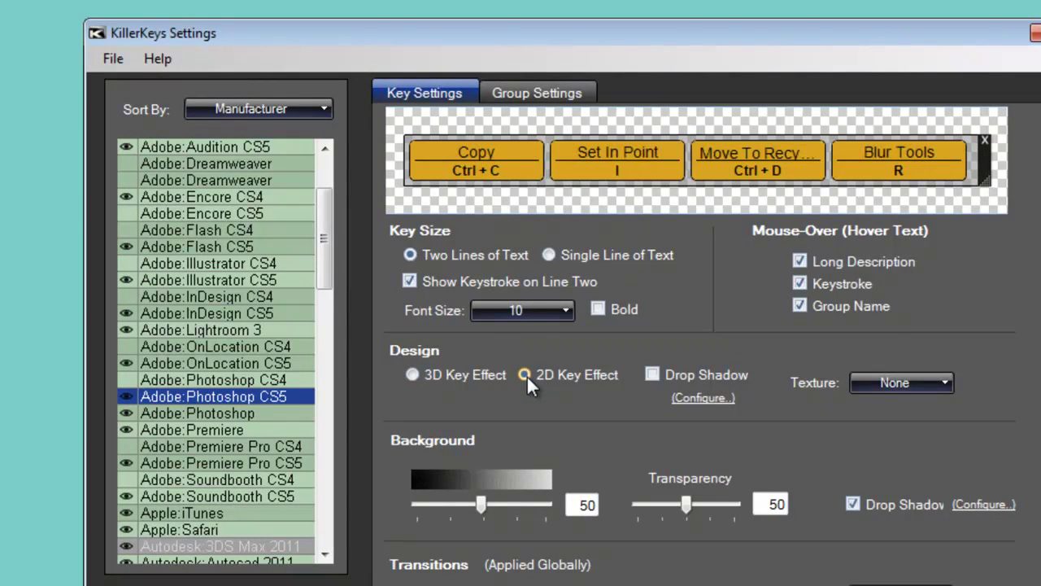
pyautogui.click(652, 375)
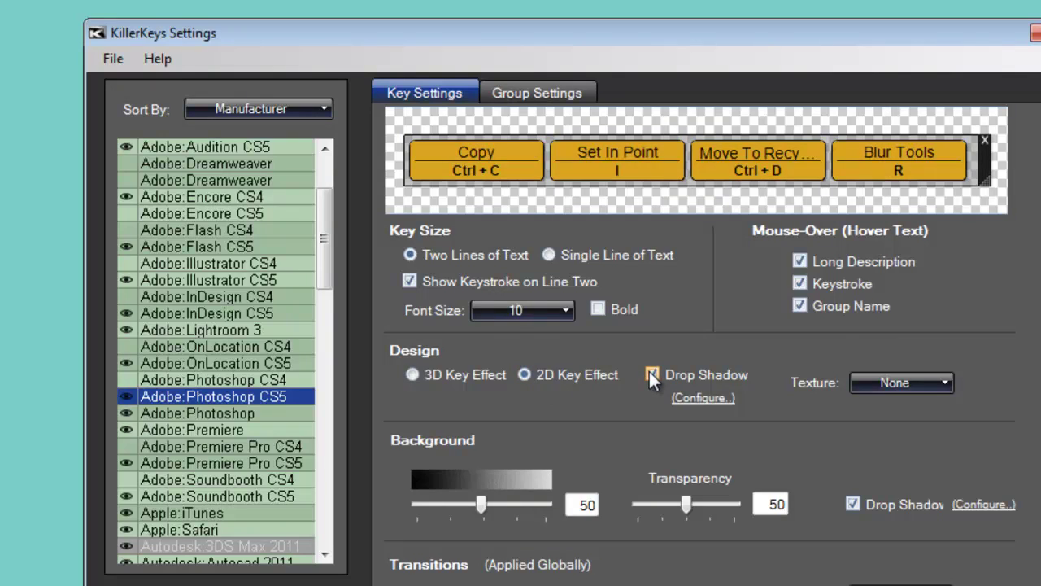
pyautogui.click(700, 399)
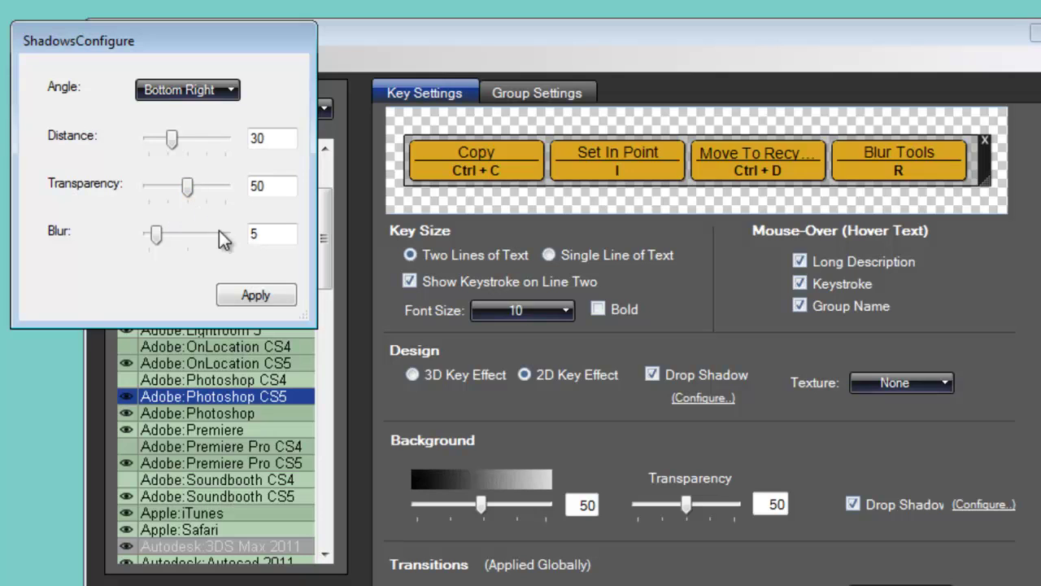
pyautogui.click(270, 296)
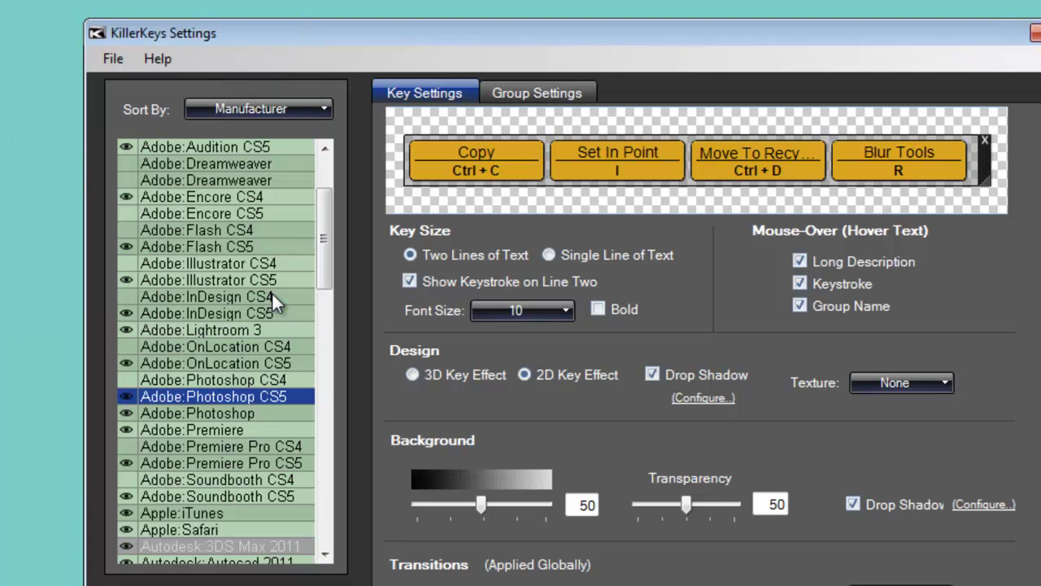
# - Apply the Metallic 1 texture to the keys and set the background shade to 30 with transparency 44
pyautogui.click(872, 379)
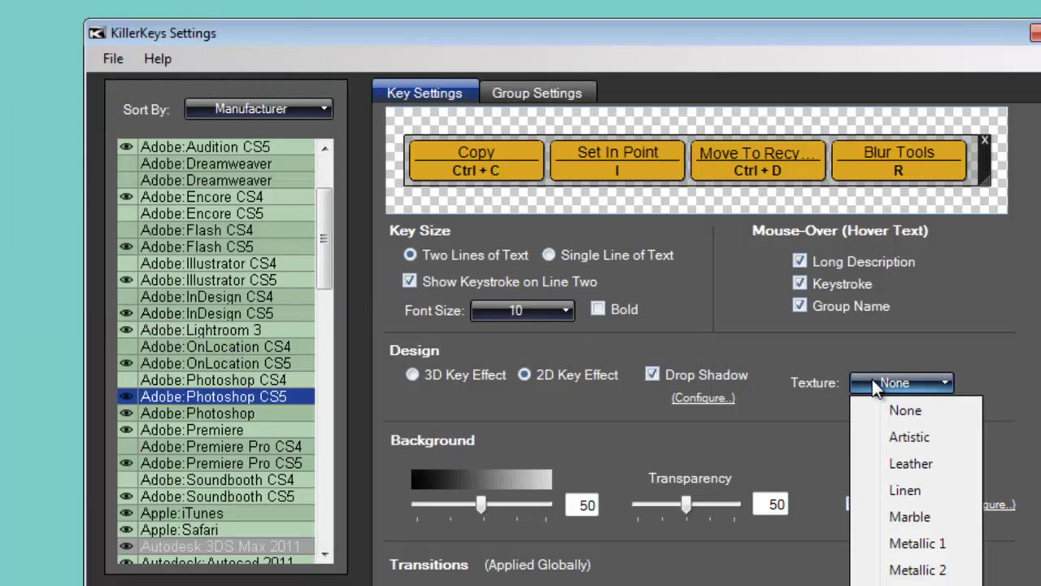
pyautogui.click(921, 544)
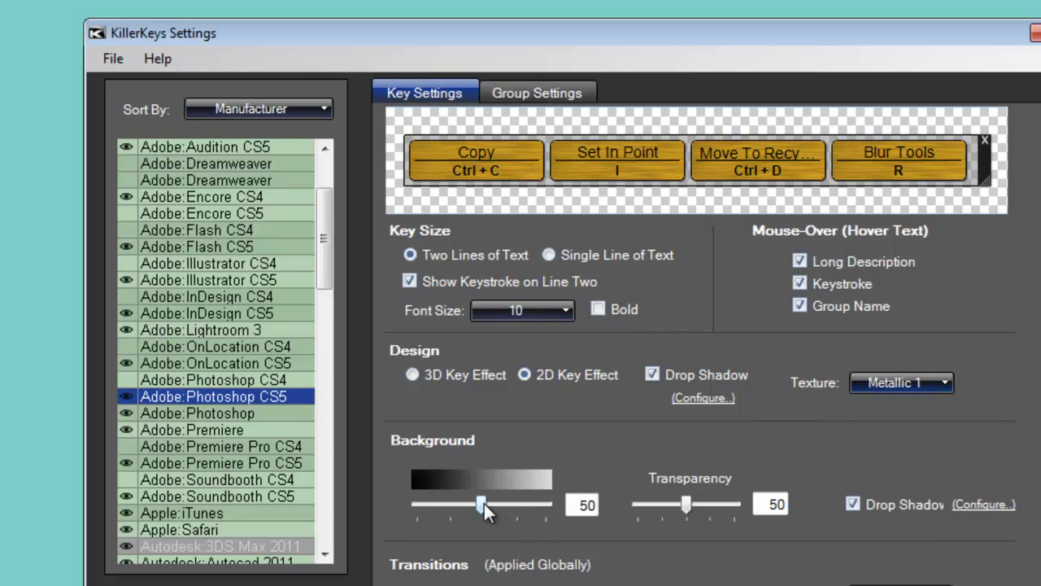
pyautogui.moveTo(481, 503)
pyautogui.mouseDown()
pyautogui.moveTo(434, 504)
pyautogui.moveTo(461, 506)
pyautogui.mouseUp()
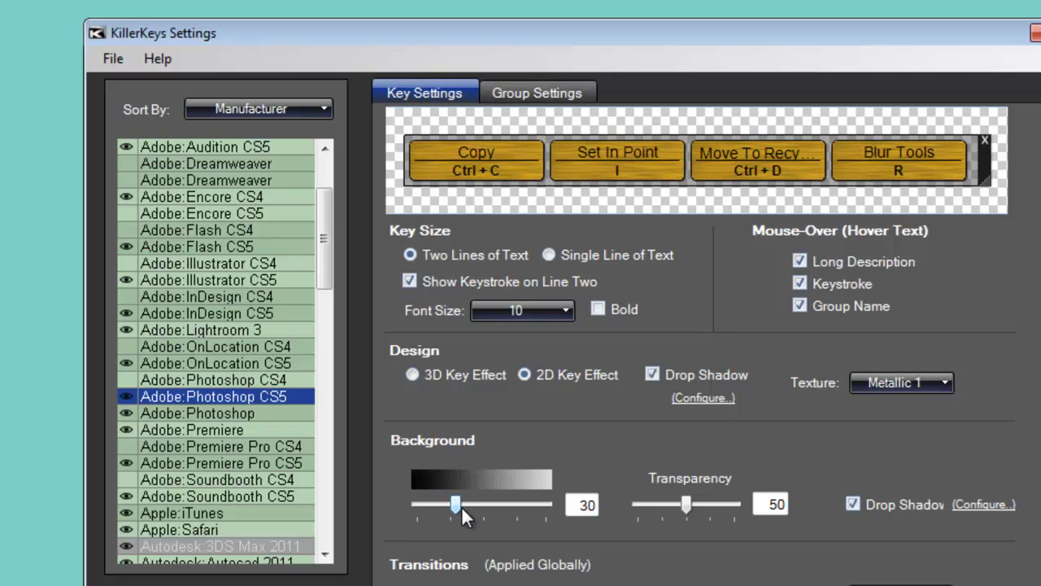
pyautogui.moveTo(685, 506)
pyautogui.mouseDown()
pyautogui.moveTo(727, 506)
pyautogui.moveTo(676, 509)
pyautogui.mouseUp()
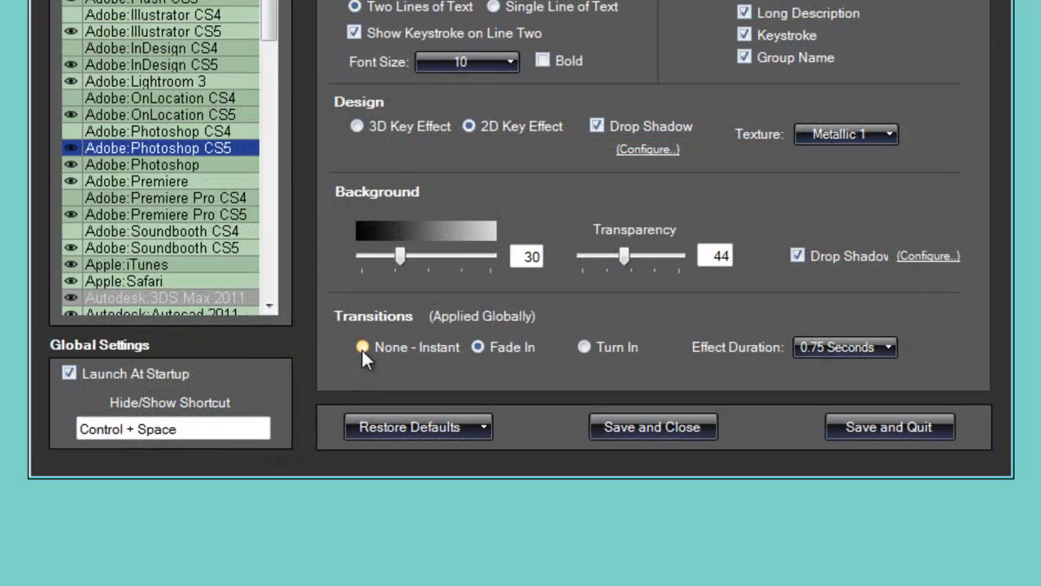
# - Set the global transition to Fade In with an effect duration of 1 Second
pyautogui.click(361, 348)
pyautogui.click(479, 346)
pyautogui.click(583, 346)
pyautogui.click(477, 346)
pyautogui.click(860, 346)
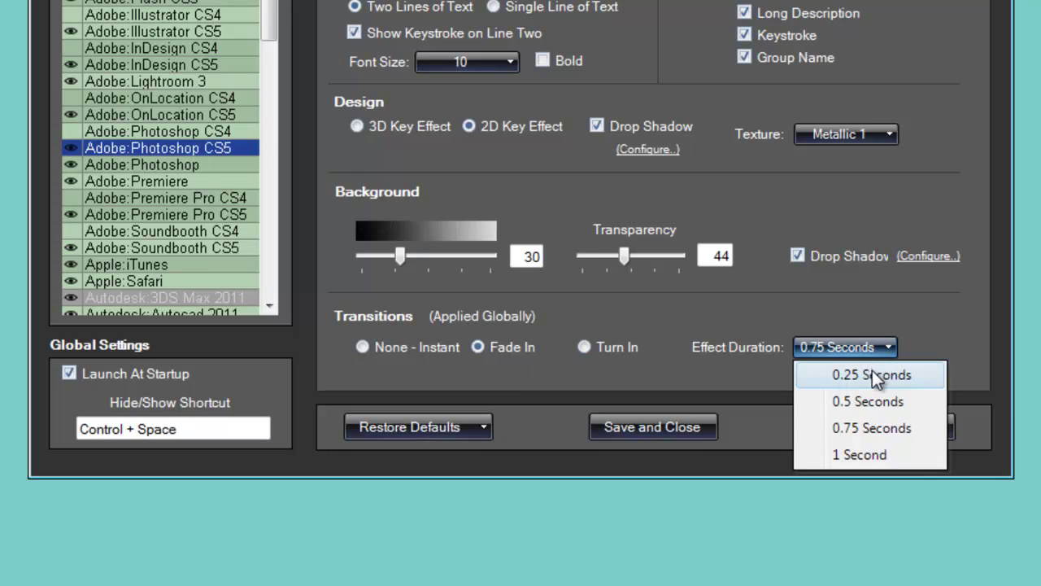
pyautogui.click(862, 454)
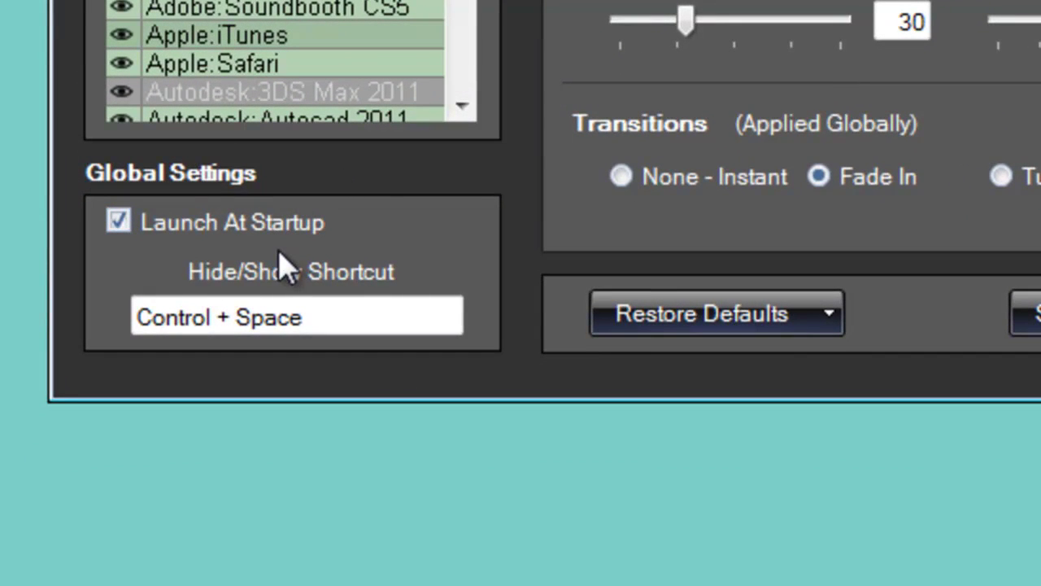
# - Try Control + P as the hide/show shortcut, return it to Control + Space, and toggle Launch At Startup off and on
pyautogui.click(338, 314)
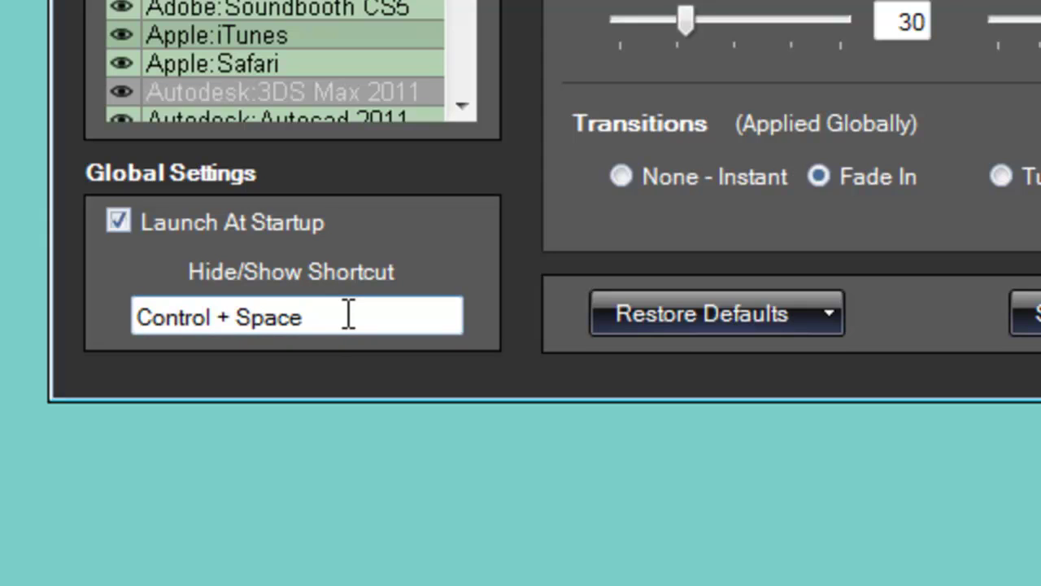
pyautogui.hotkey('ctrl', 'p')
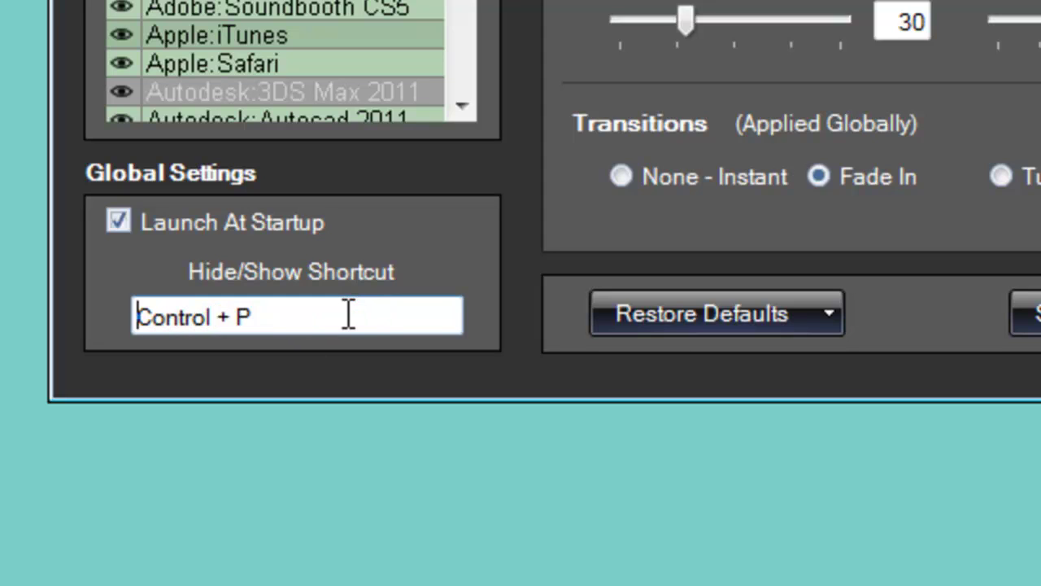
pyautogui.hotkey('ctrl', 'space')
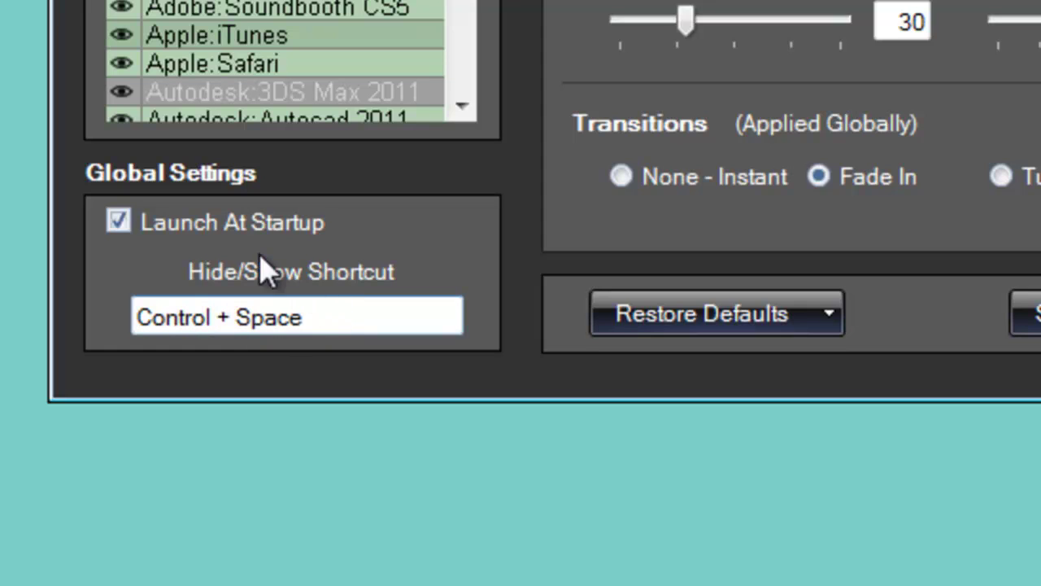
pyautogui.click(122, 221)
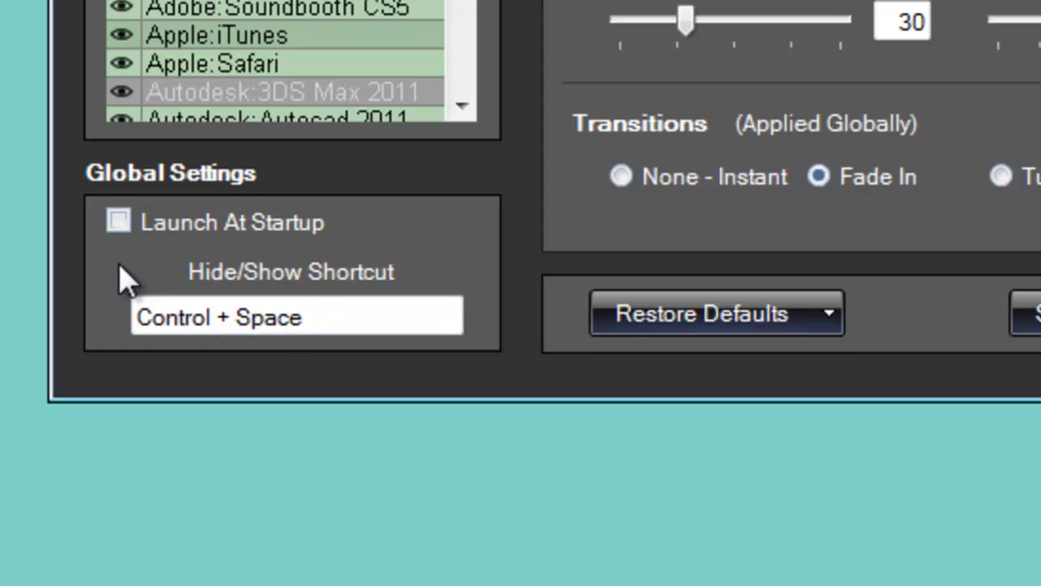
pyautogui.click(123, 224)
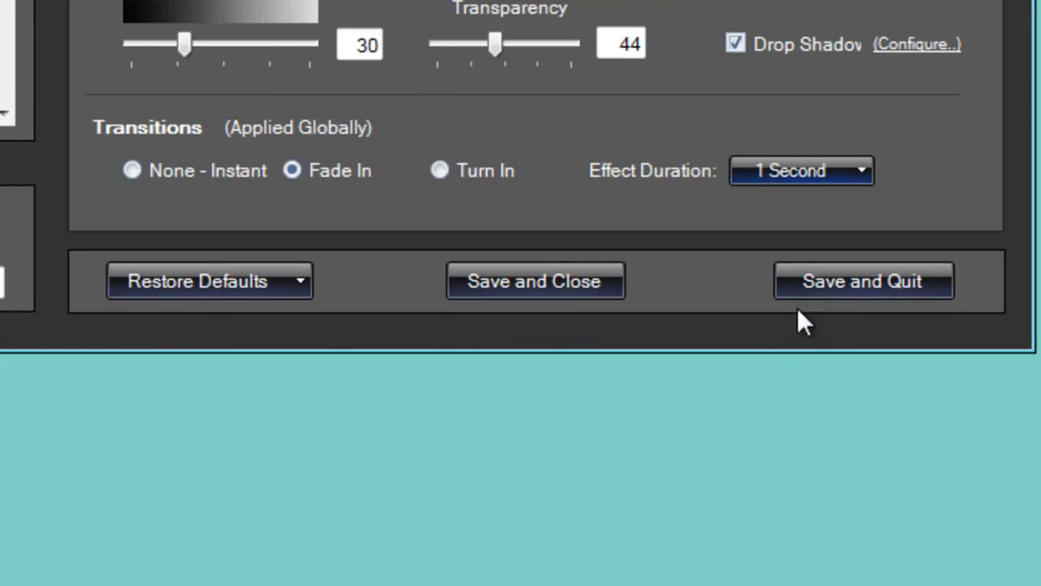
pyautogui.click(300, 278)
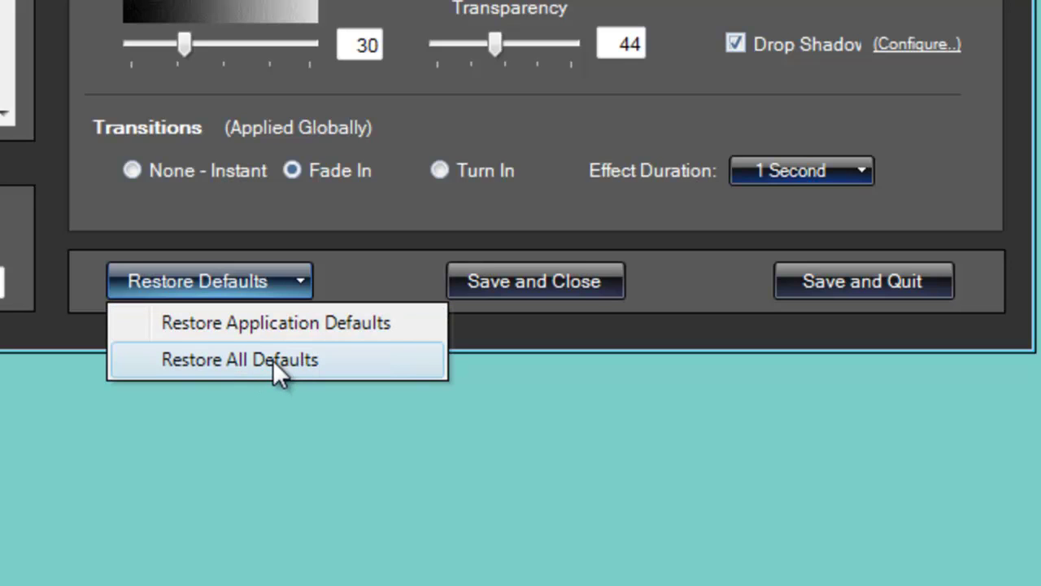
pyautogui.click(674, 286)
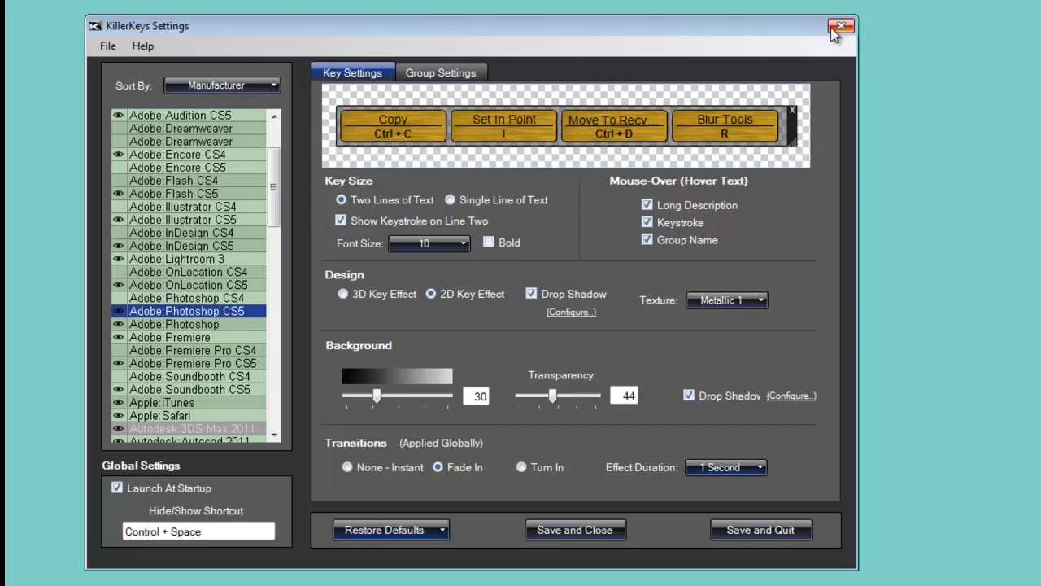
# - Open the group settings for Adobe Photoshop CS5 and look at the Create New Group dialog without creating a group
pyautogui.click(455, 79)
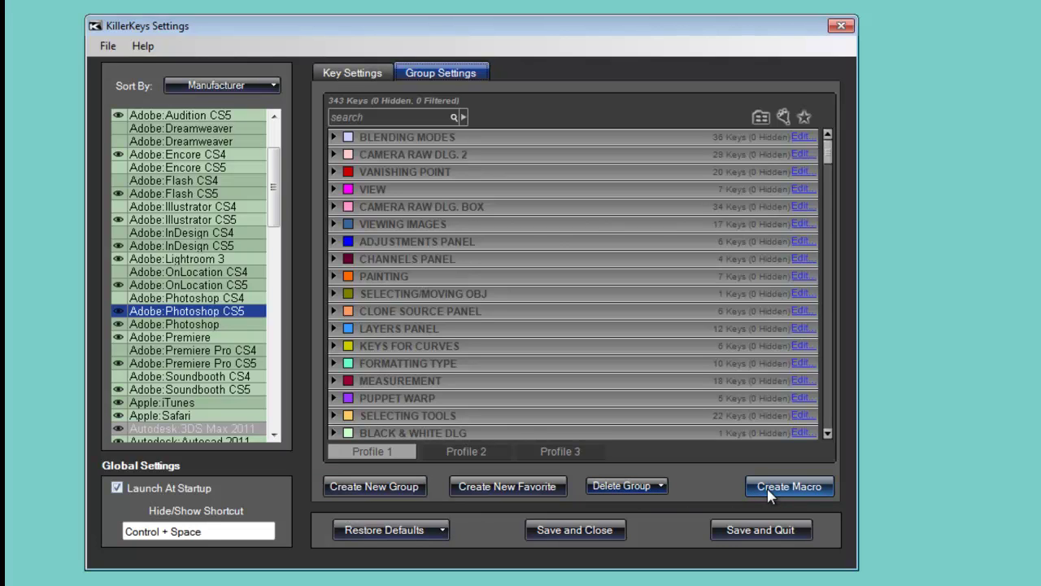
pyautogui.click(398, 486)
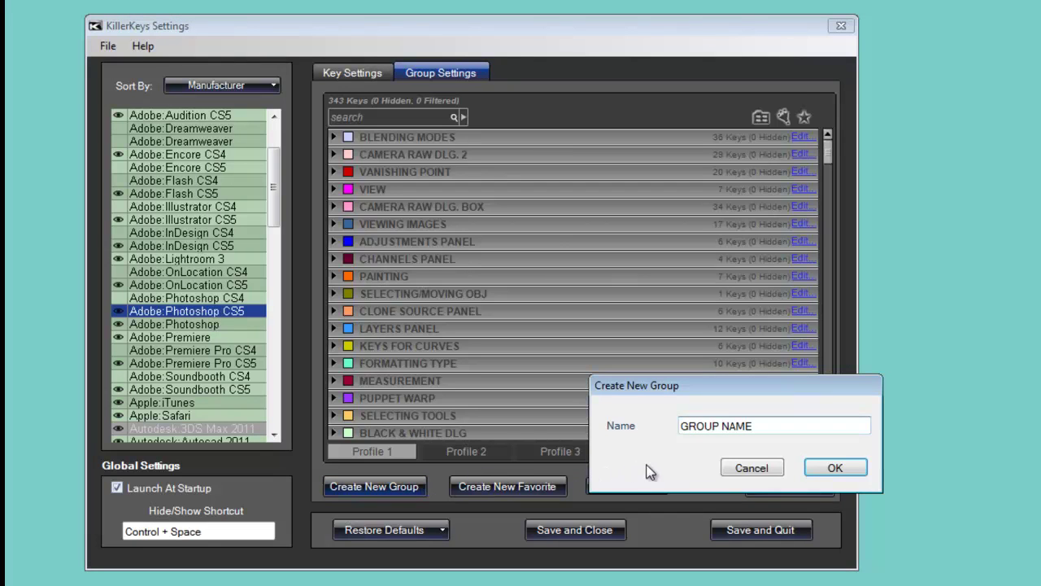
pyautogui.click(764, 471)
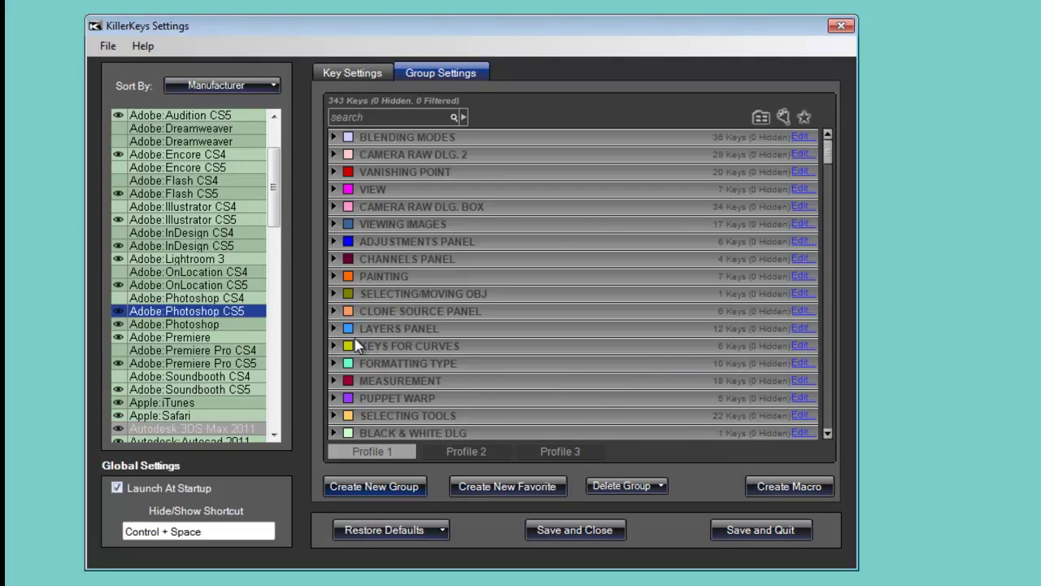
# - Inspect the keys inside the Keys for Curves group, collapse it, and review which groups can be deleted without deleting any
pyautogui.click(332, 345)
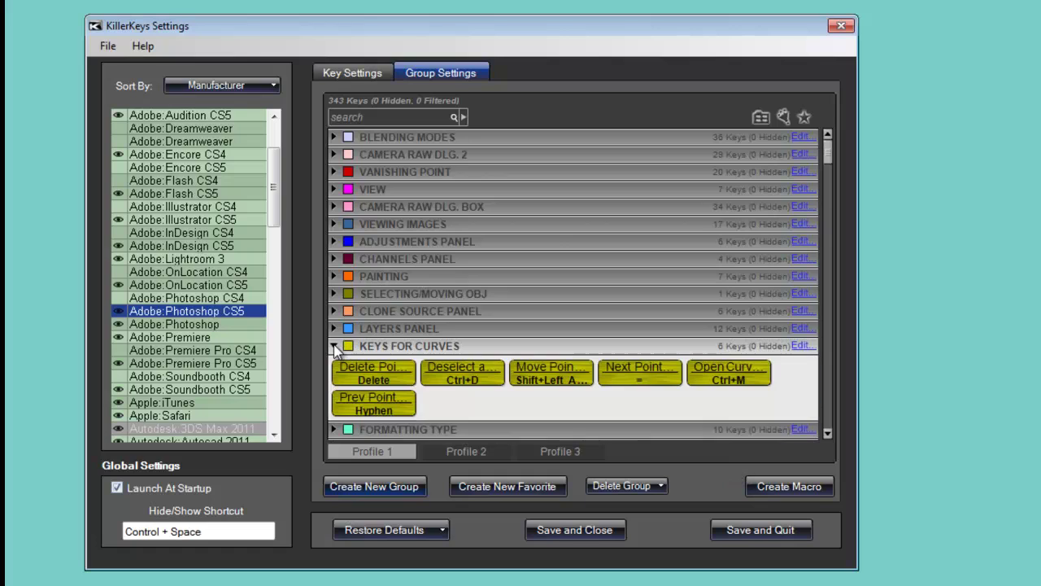
pyautogui.moveTo(384, 376)
pyautogui.mouseDown()
pyautogui.moveTo(371, 399)
pyautogui.moveTo(387, 381)
pyautogui.mouseUp()
pyautogui.click(333, 345)
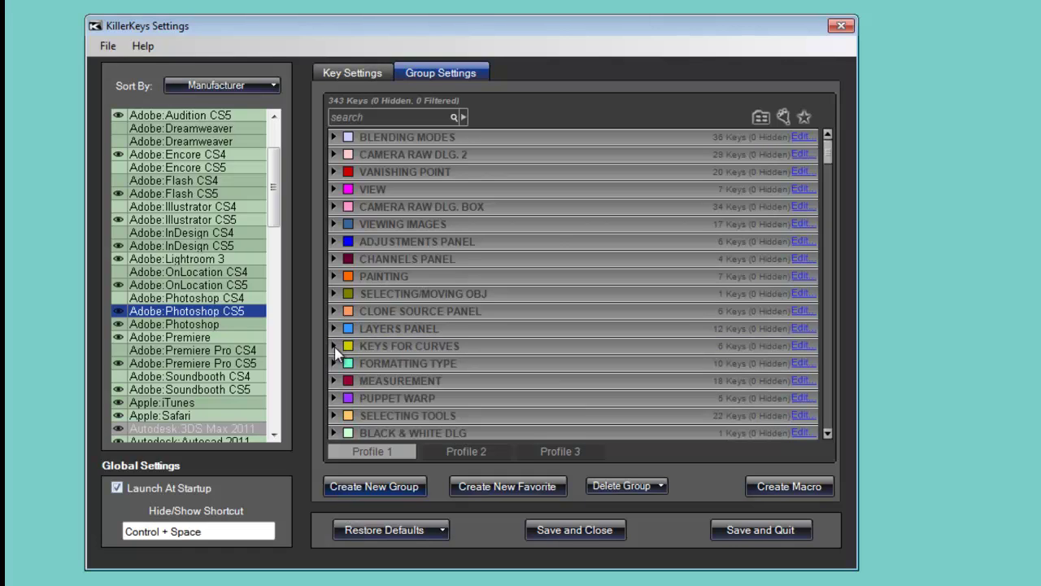
pyautogui.click(651, 486)
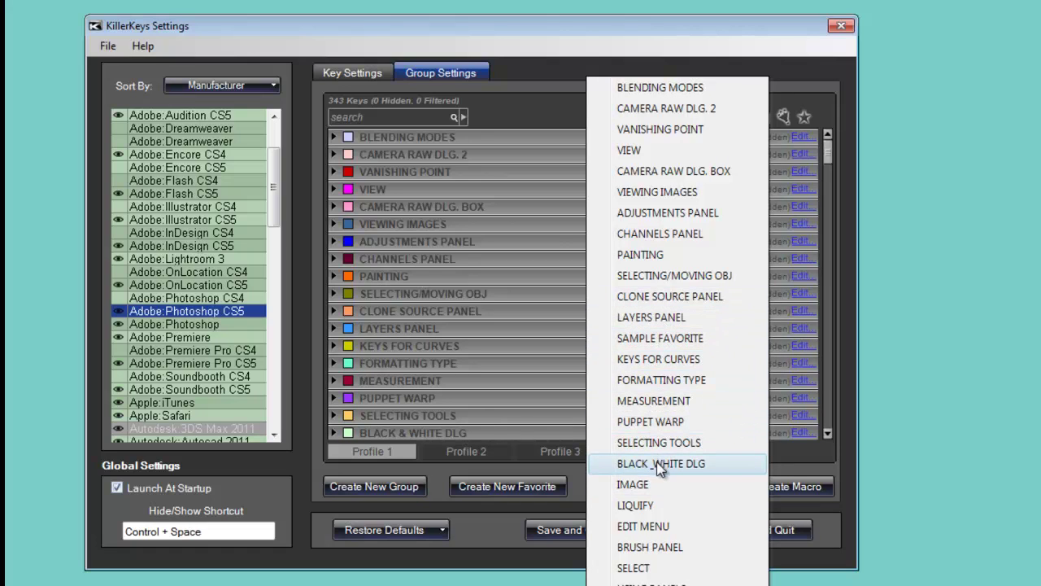
pyautogui.click(786, 476)
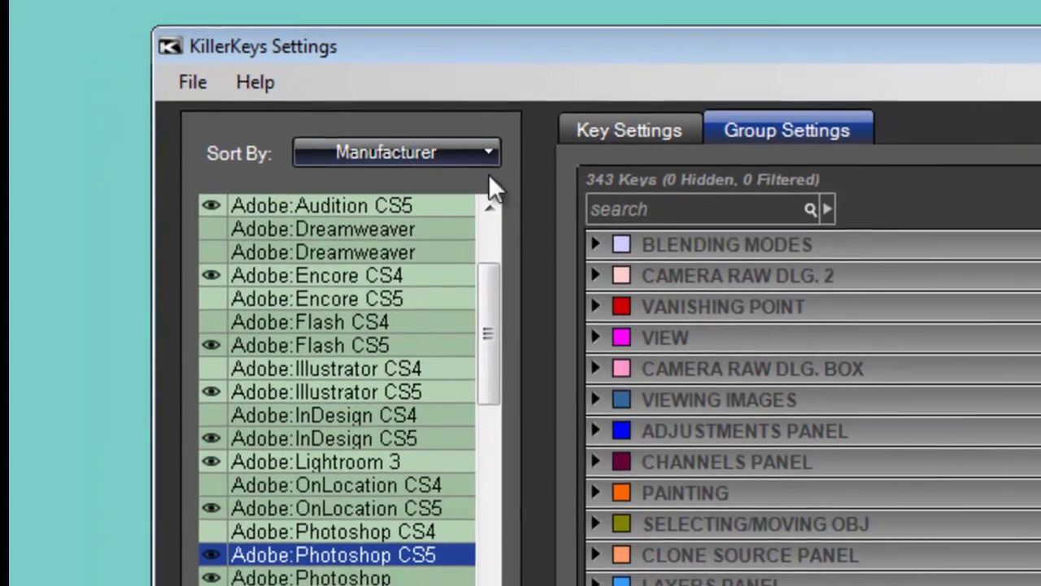
# - Review the file commands for restoring defaults and importing or exporting profiles, and open the User Guide briefly before closing it
pyautogui.click(203, 85)
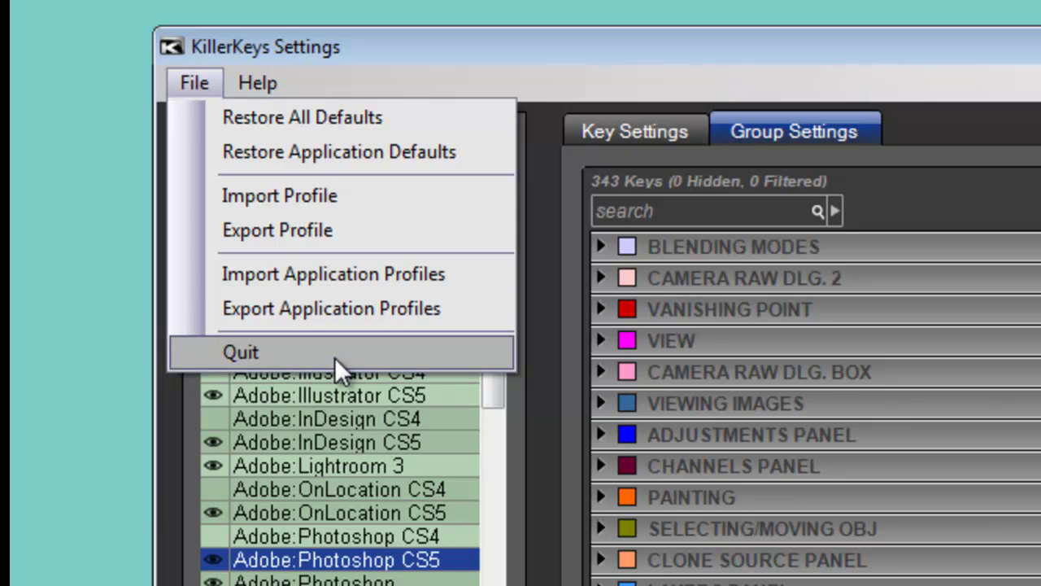
pyautogui.moveTo(261, 84)
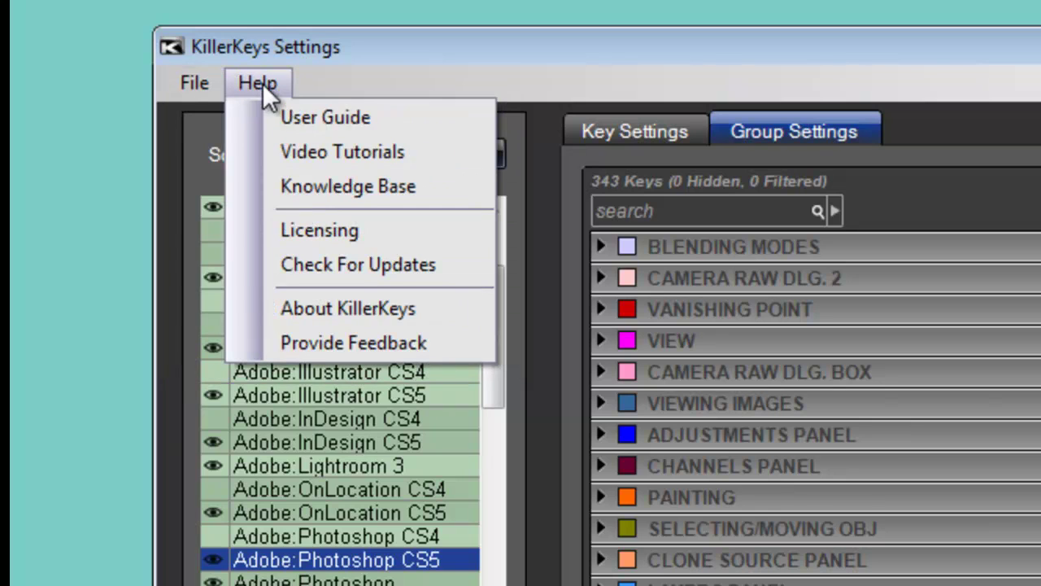
pyautogui.click(314, 113)
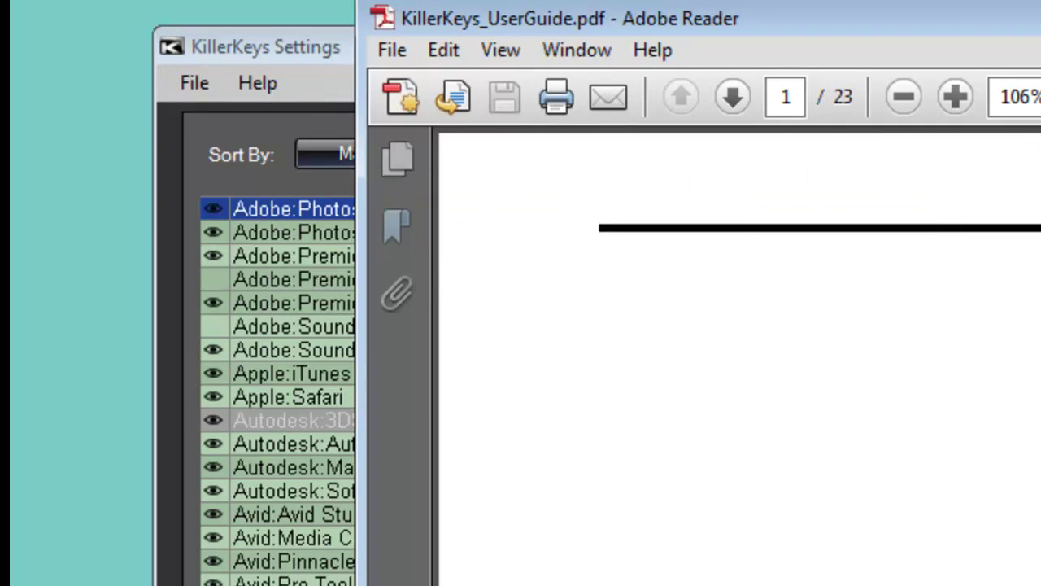
pyautogui.hotkey('alt', 'F4')
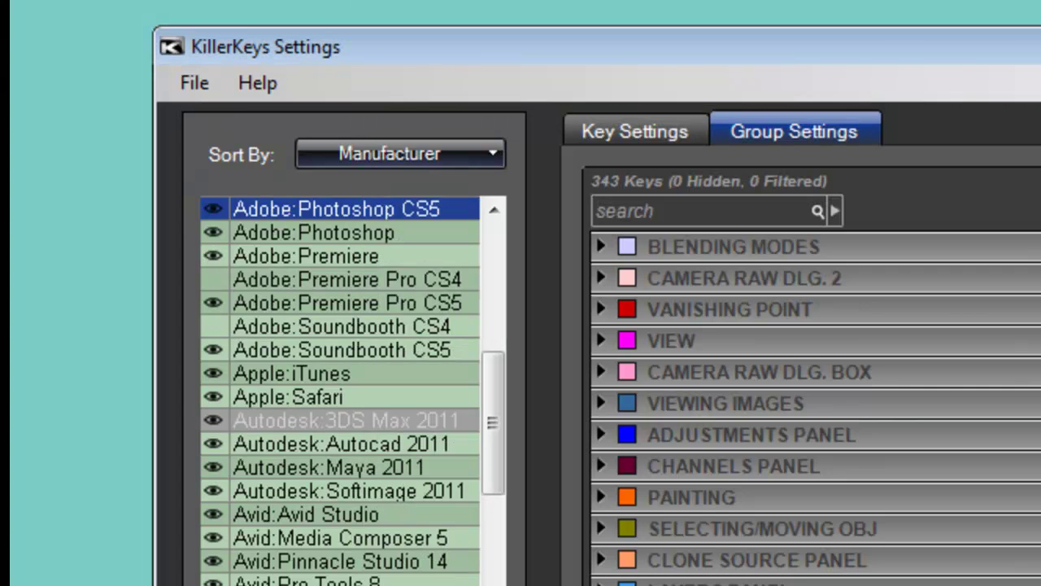
# - Open the licensing information and move the License window so the serial number and licensed editions are fully in view
pyautogui.click(257, 84)
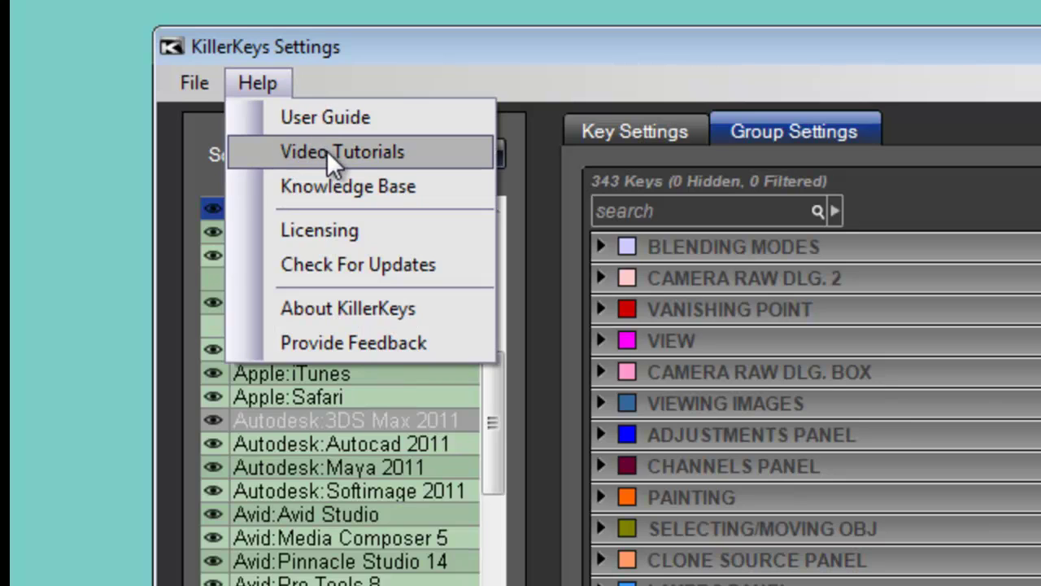
pyautogui.click(335, 228)
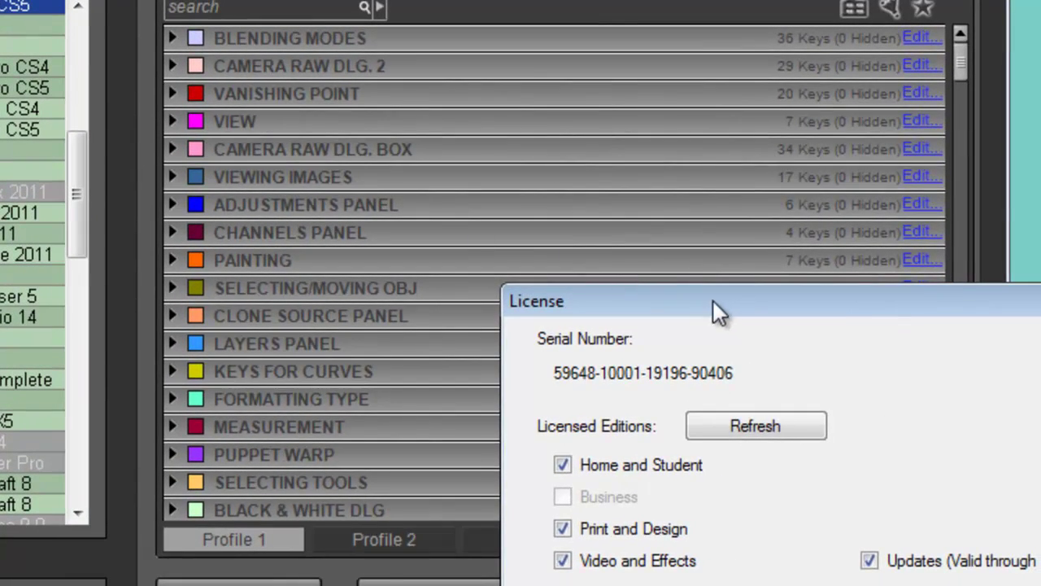
pyautogui.moveTo(713, 301); pyautogui.dragTo(401, 84)
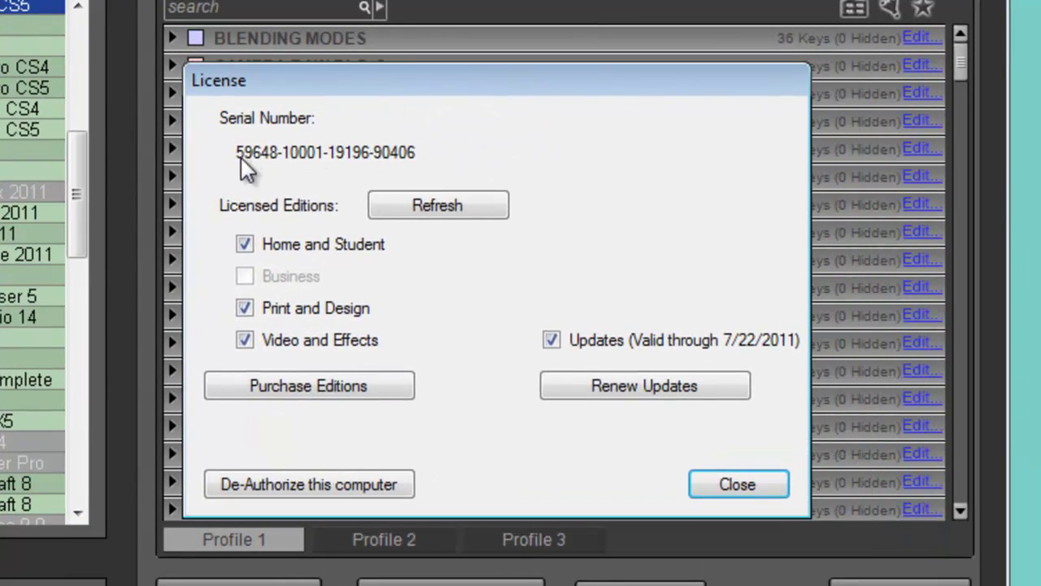